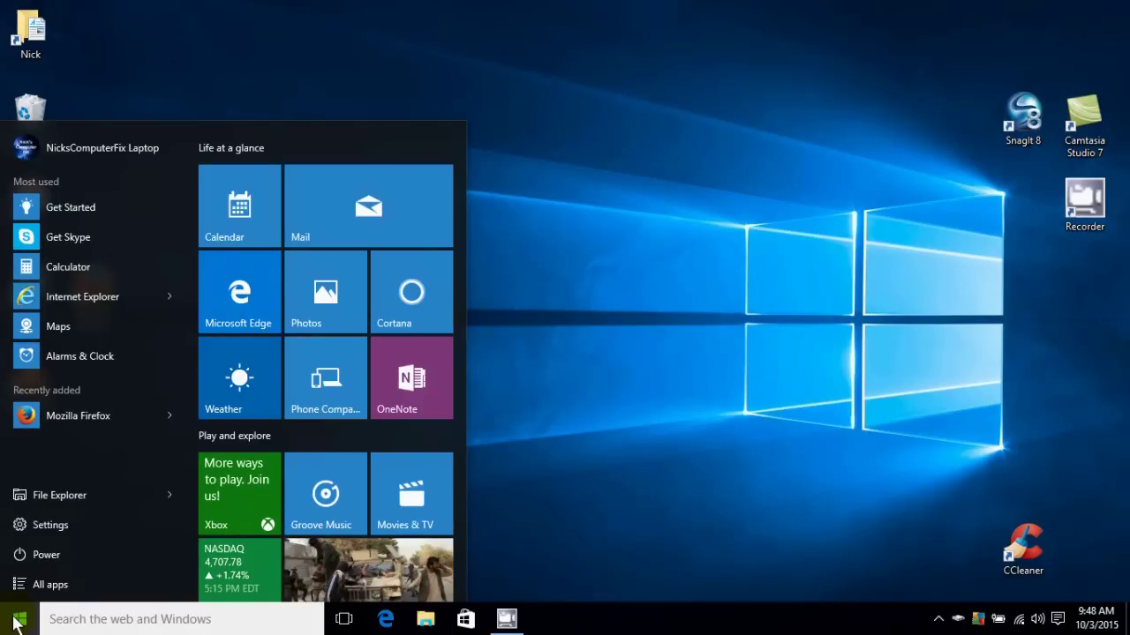
Open Task View to show the Flashing window and the option to add a new desktop.
{"action": "left_click", "coordinate": [342, 621]}
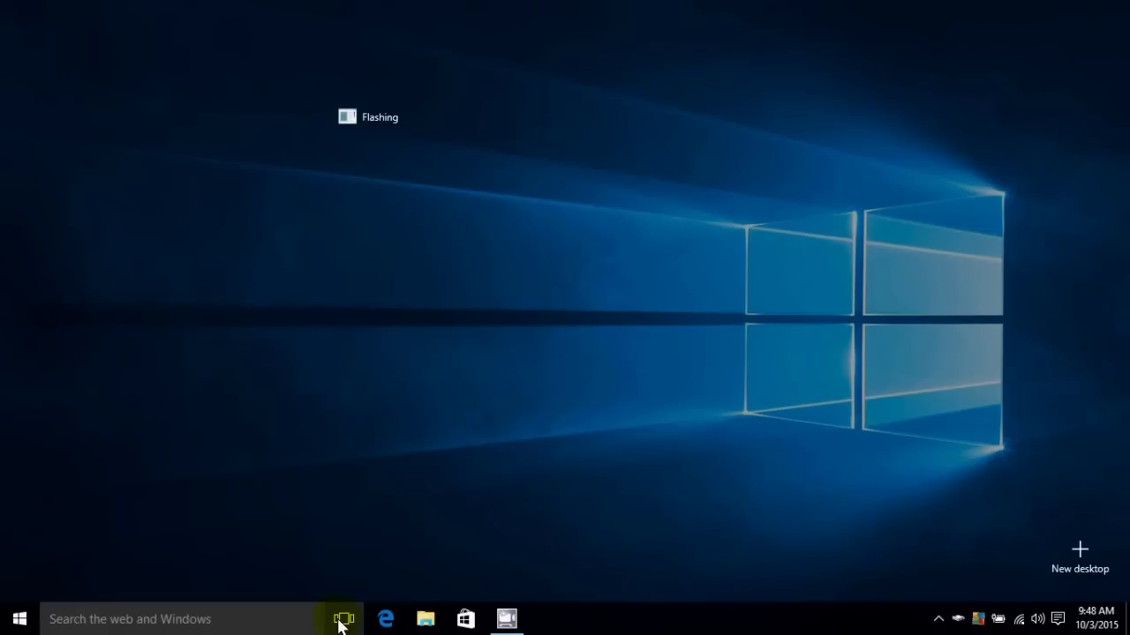
Launch Microsoft Edge from the taskbar, opening its Welcome page on Desktop 1.
{"action": "left_click", "coordinate": [389, 623]}
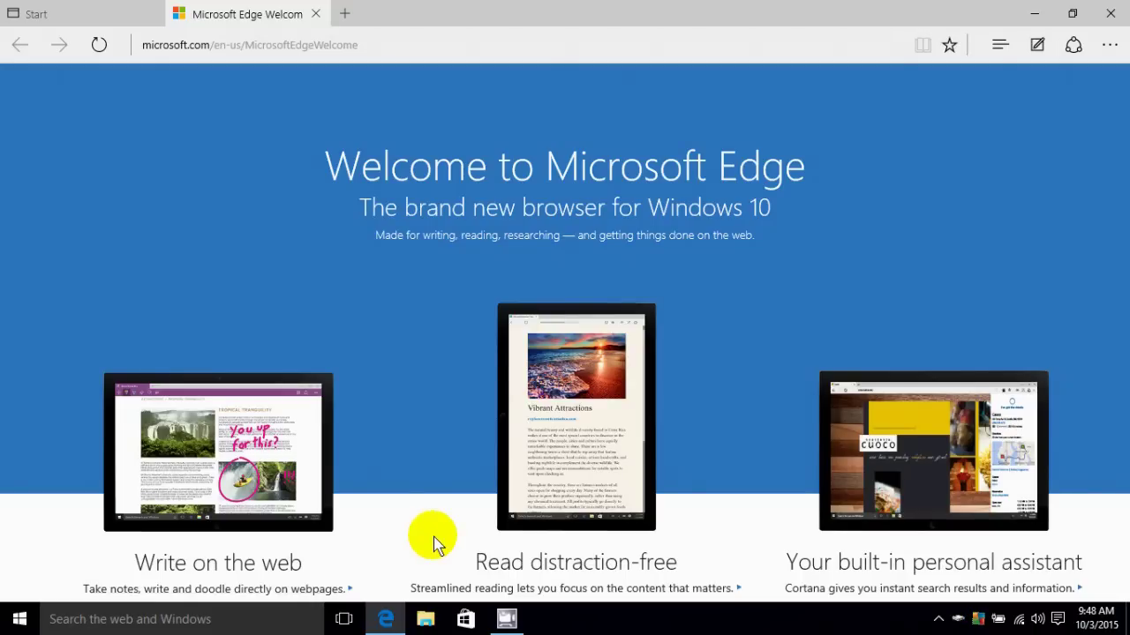
Add a new Desktop 2 in Task View and switch to it, leaving Edge on Desktop 1.
{"action": "left_click", "coordinate": [347, 621]}
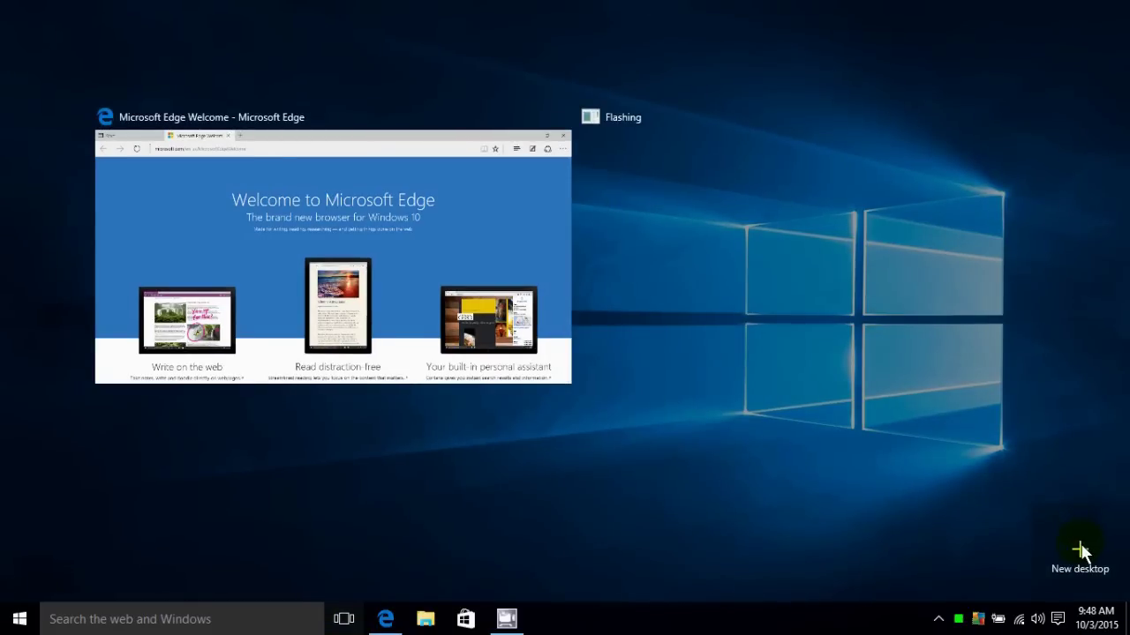
{"action": "left_click", "coordinate": [1080, 551]}
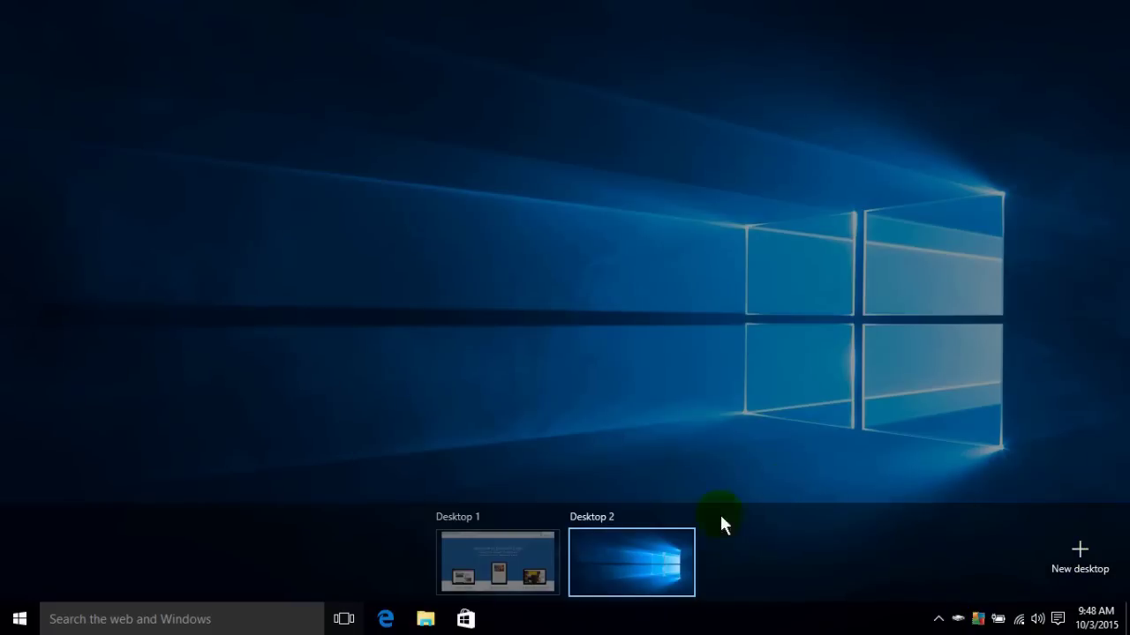
{"action": "left_click", "coordinate": [627, 564]}
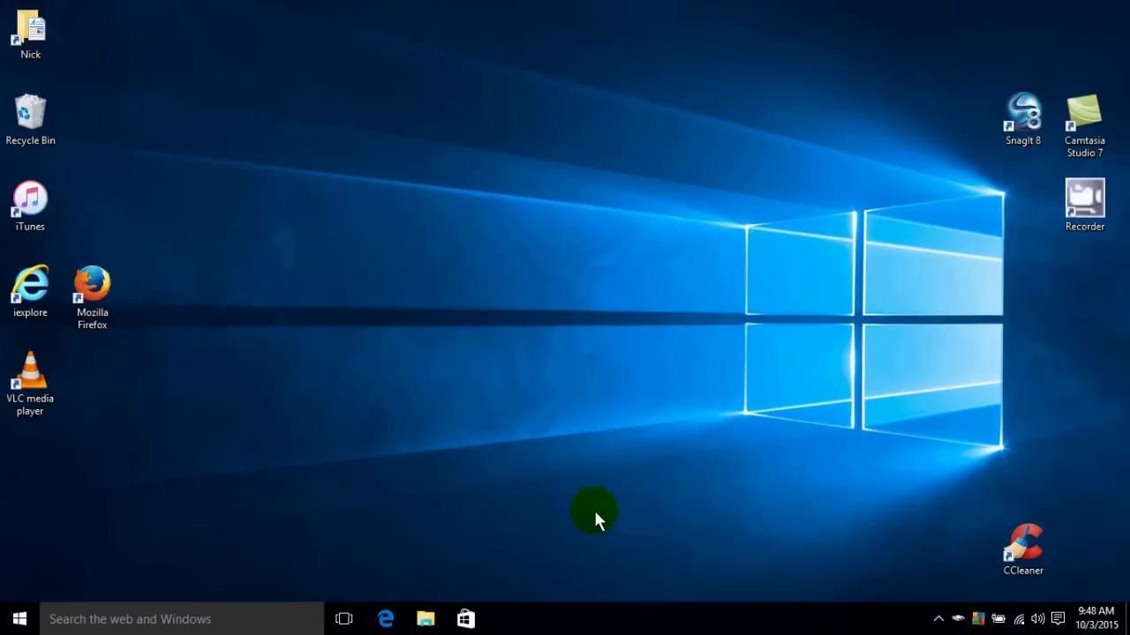
Launch Alarms & Clock from Start on Desktop 2 and show its World Clock map.
{"action": "left_click", "coordinate": [20, 618]}
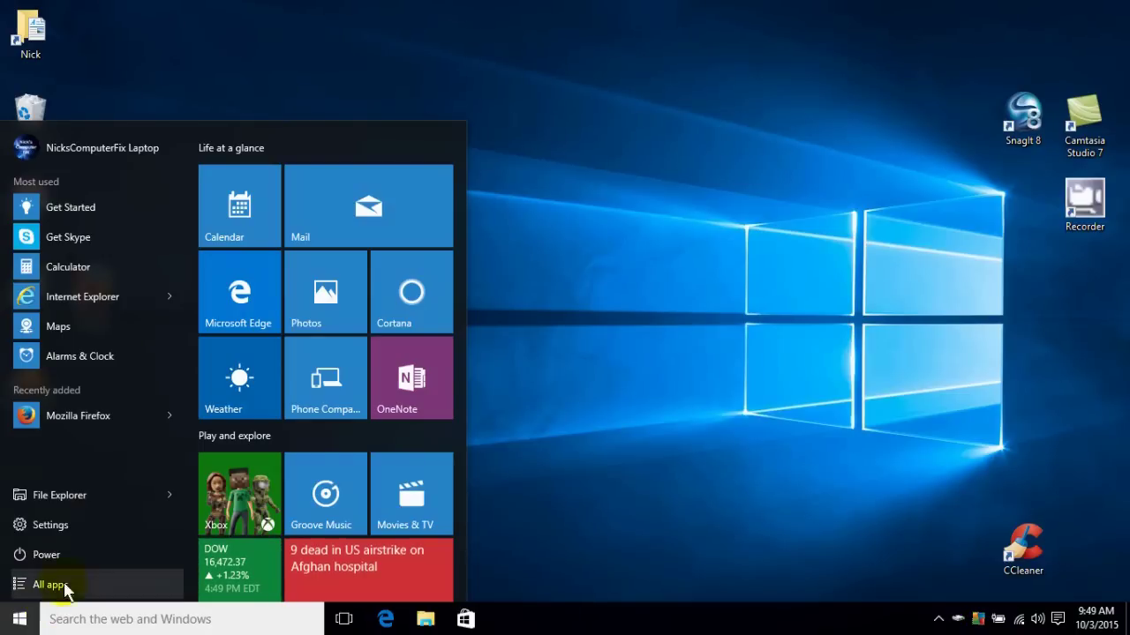
{"action": "left_click", "coordinate": [98, 357]}
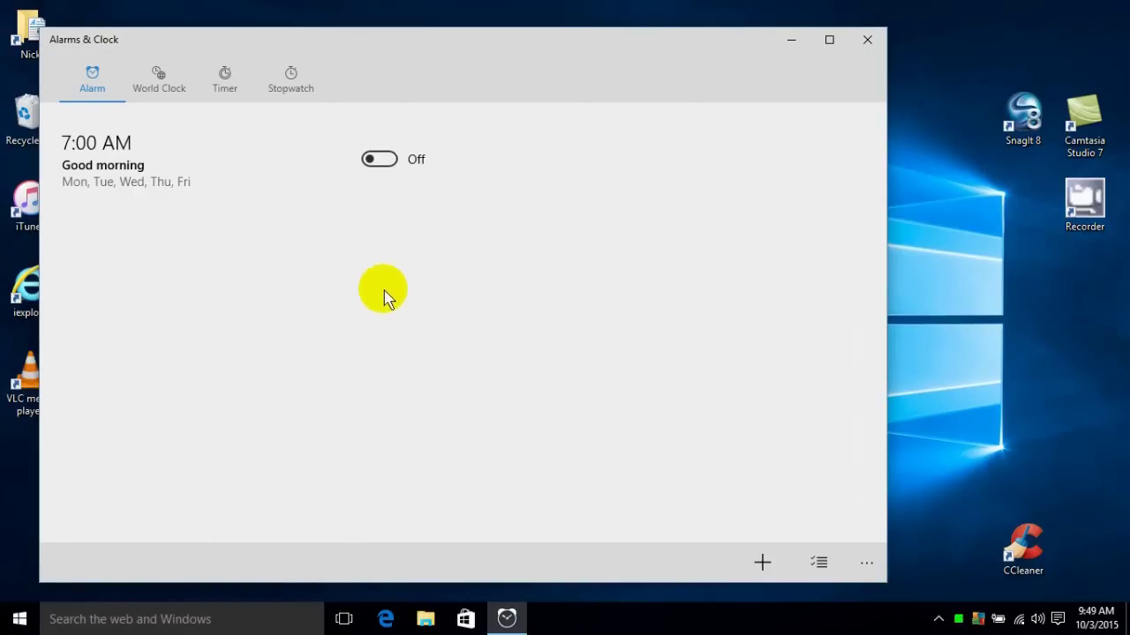
{"action": "left_click", "coordinate": [153, 85]}
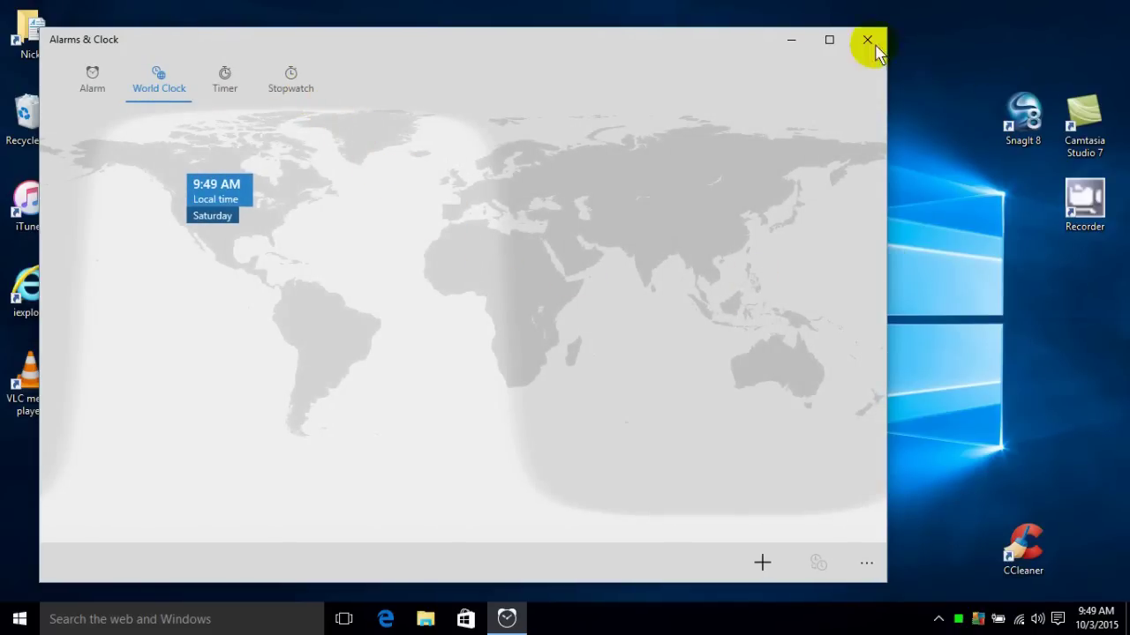
Add Desktop 3 and start Microsoft Office Word 2007 from All apps with a blank Document1.
{"action": "left_click", "coordinate": [353, 623]}
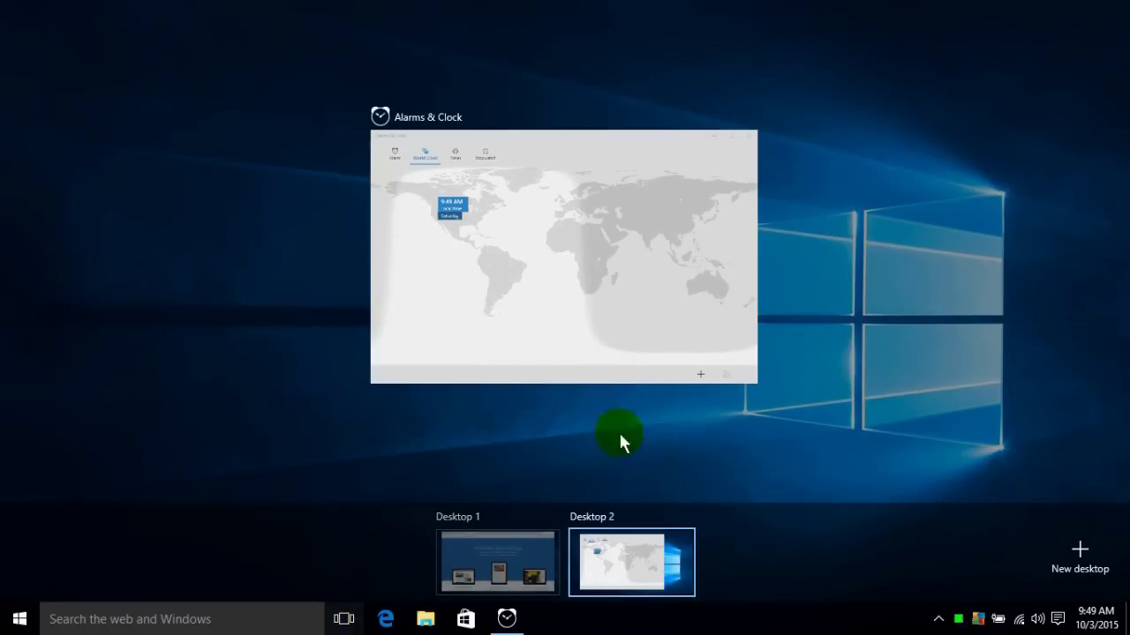
{"action": "left_click", "coordinate": [1082, 551]}
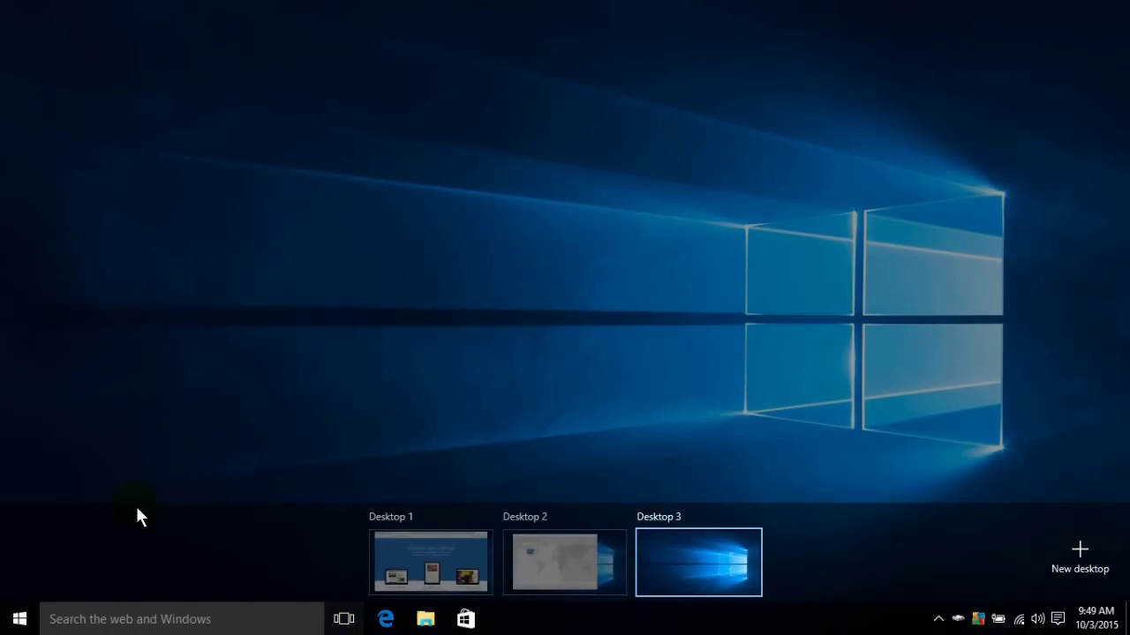
{"action": "left_click", "coordinate": [17, 620]}
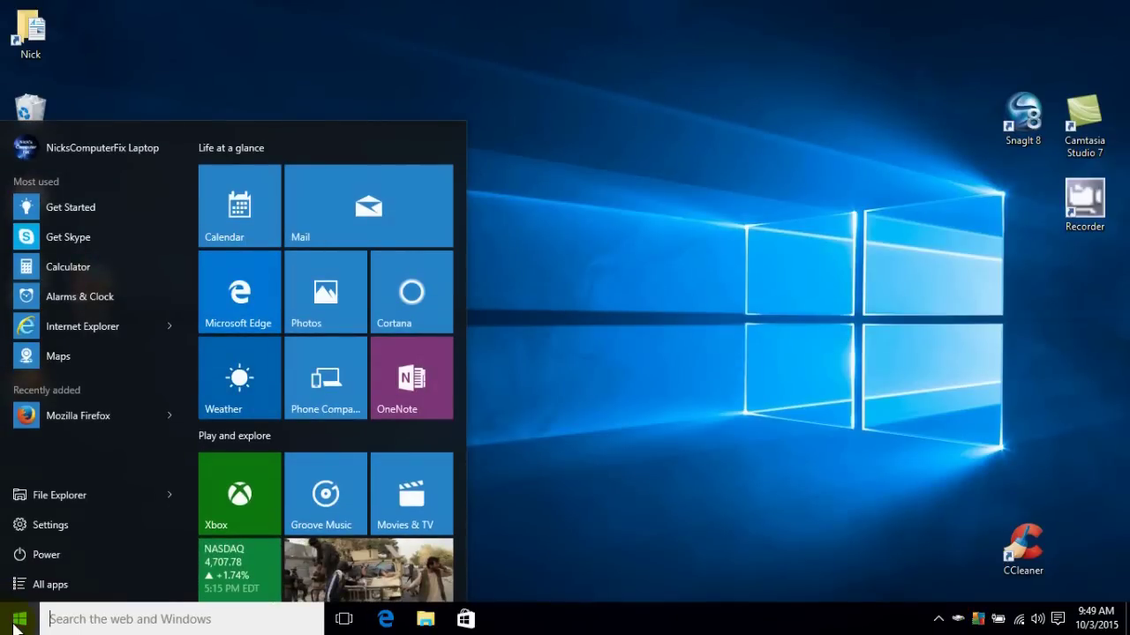
{"action": "left_click", "coordinate": [48, 587]}
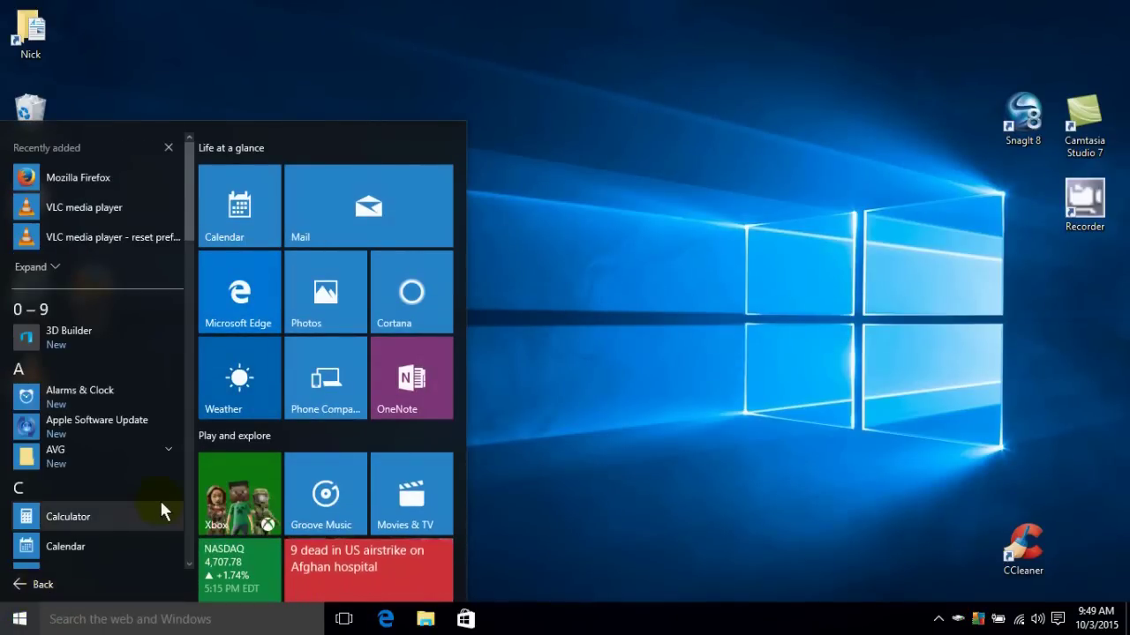
{"action": "scroll", "coordinate": [158, 499], "scroll_direction": "down", "scroll_amount": 5}
{"action": "scroll", "coordinate": [155, 504], "scroll_direction": "down", "scroll_amount": 3}
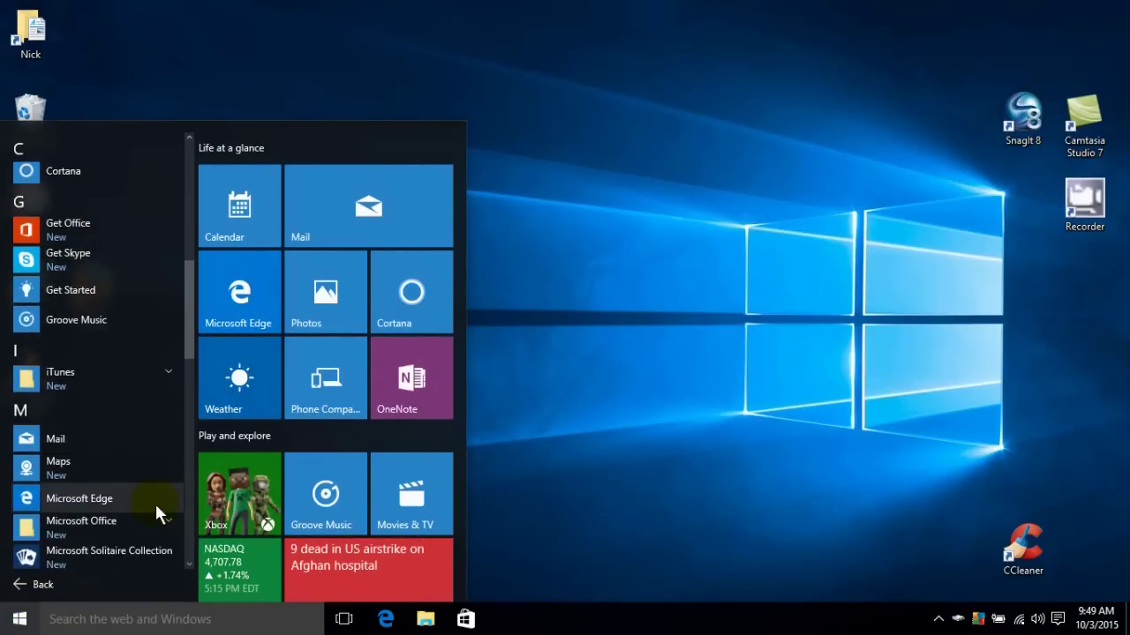
{"action": "left_click", "coordinate": [159, 523]}
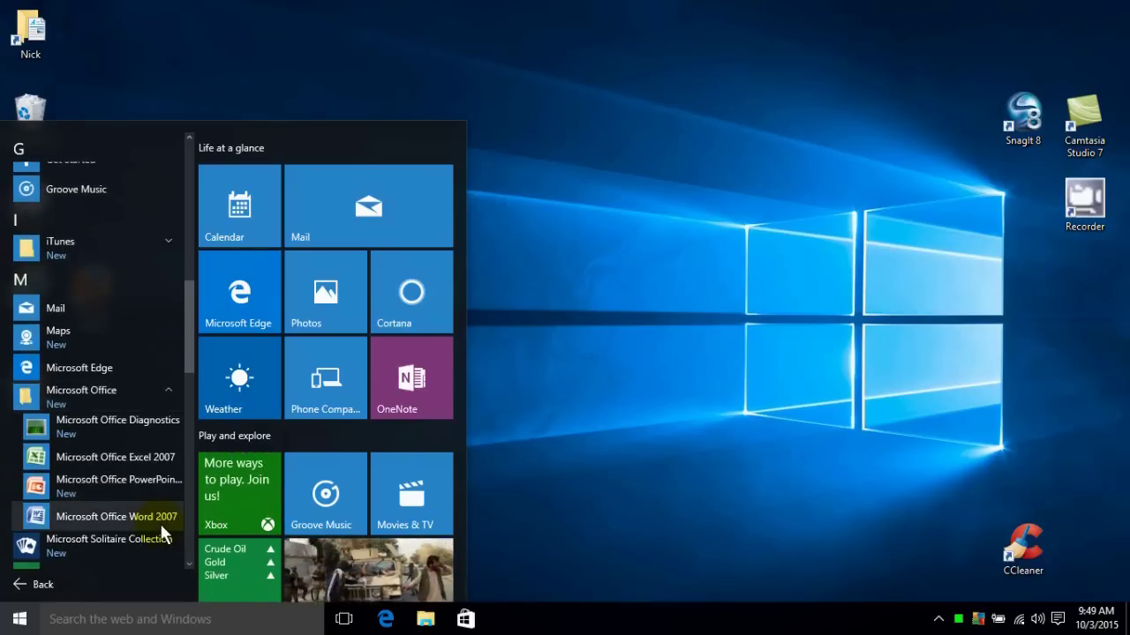
{"action": "left_click", "coordinate": [157, 517]}
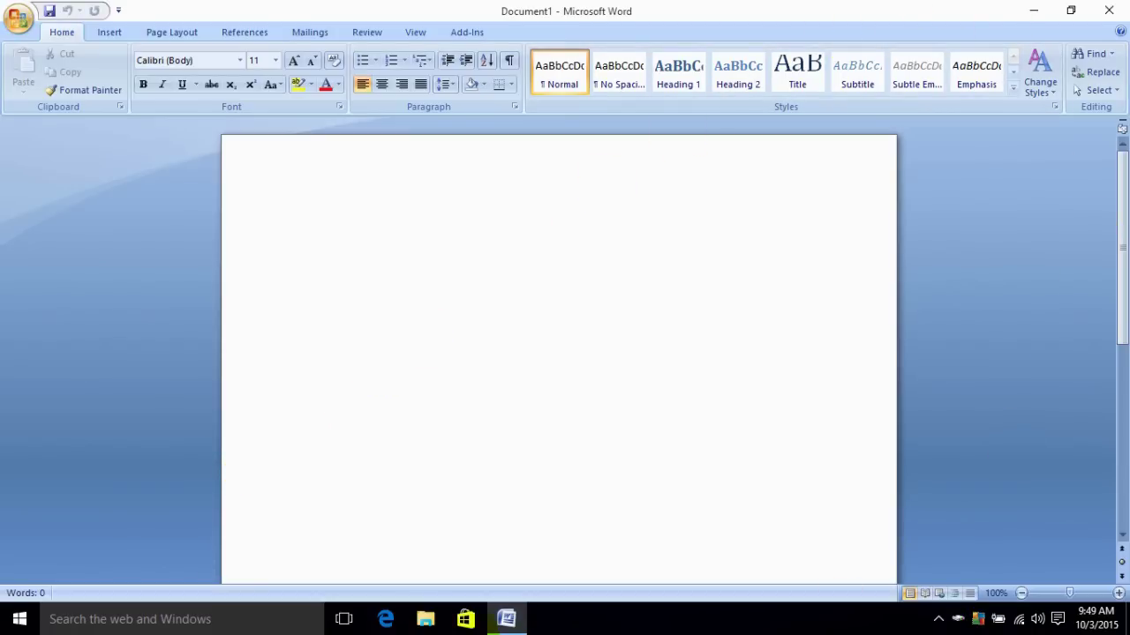
Close Desktop 3 so Word moves to Desktop 2, then switch to Desktop 2.
{"action": "left_click", "coordinate": [346, 623]}
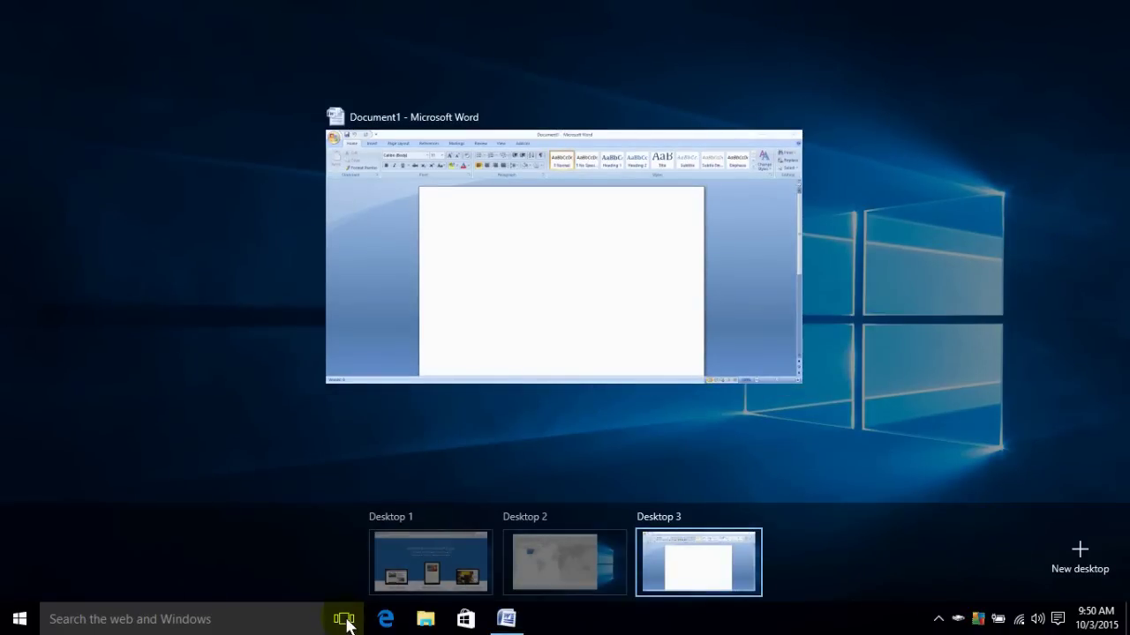
{"action": "mouse_move", "coordinate": [395, 572]}
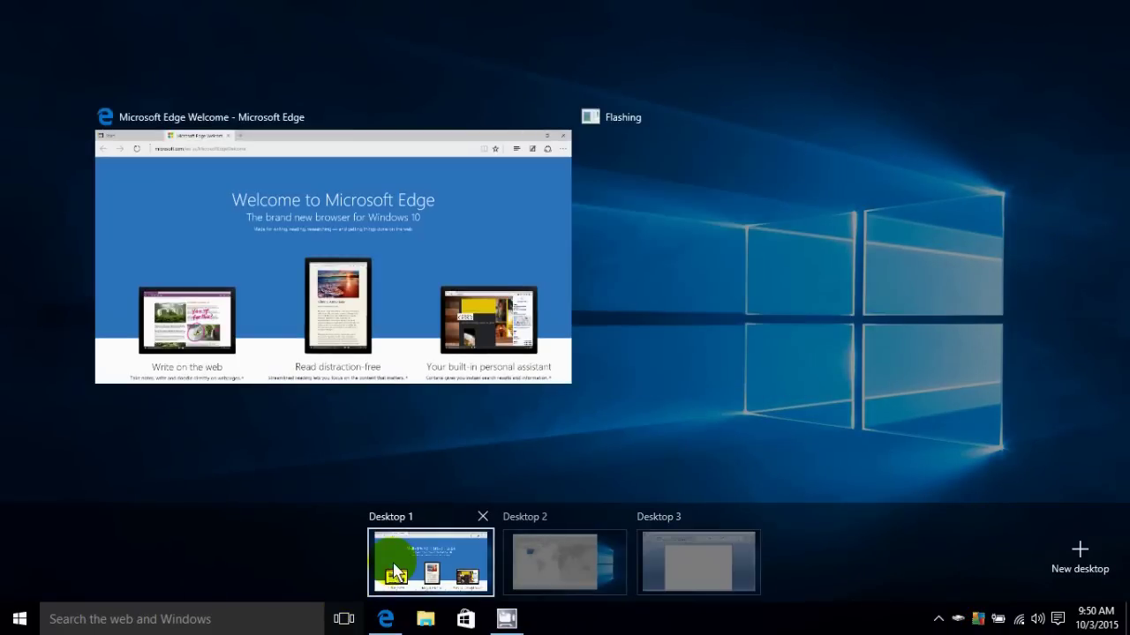
{"action": "mouse_move", "coordinate": [540, 563]}
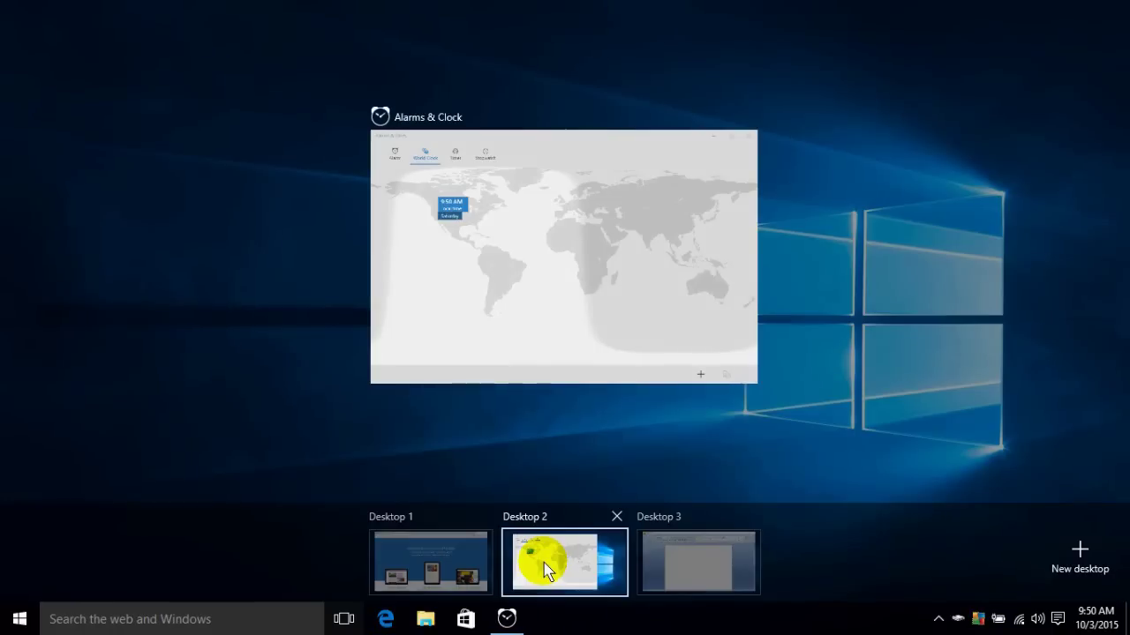
{"action": "mouse_move", "coordinate": [698, 543]}
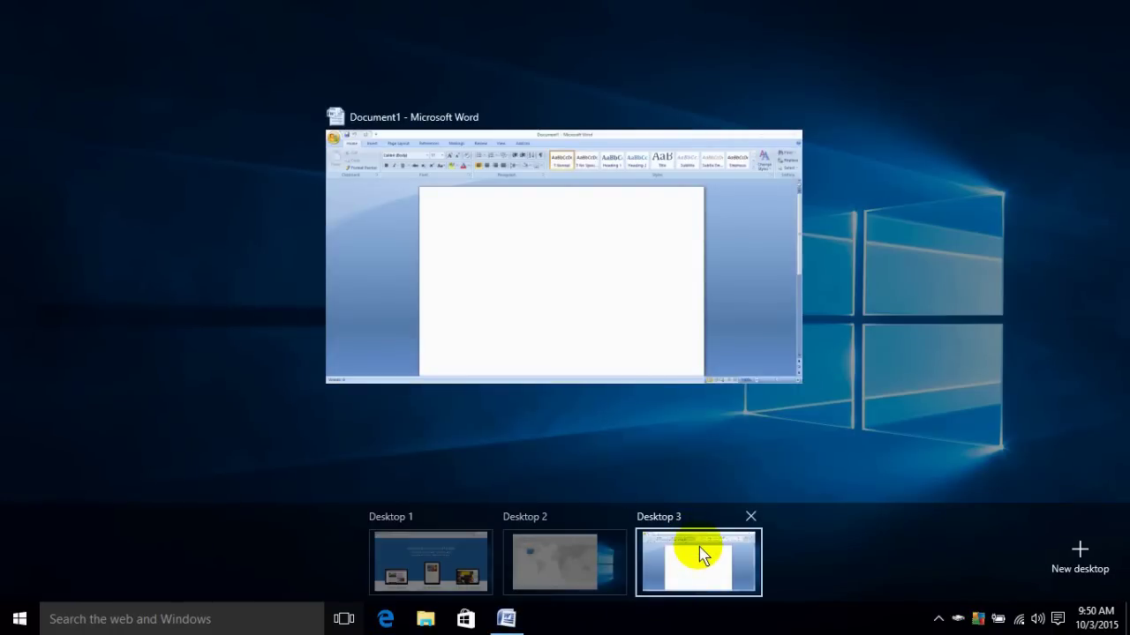
{"action": "left_click", "coordinate": [749, 516]}
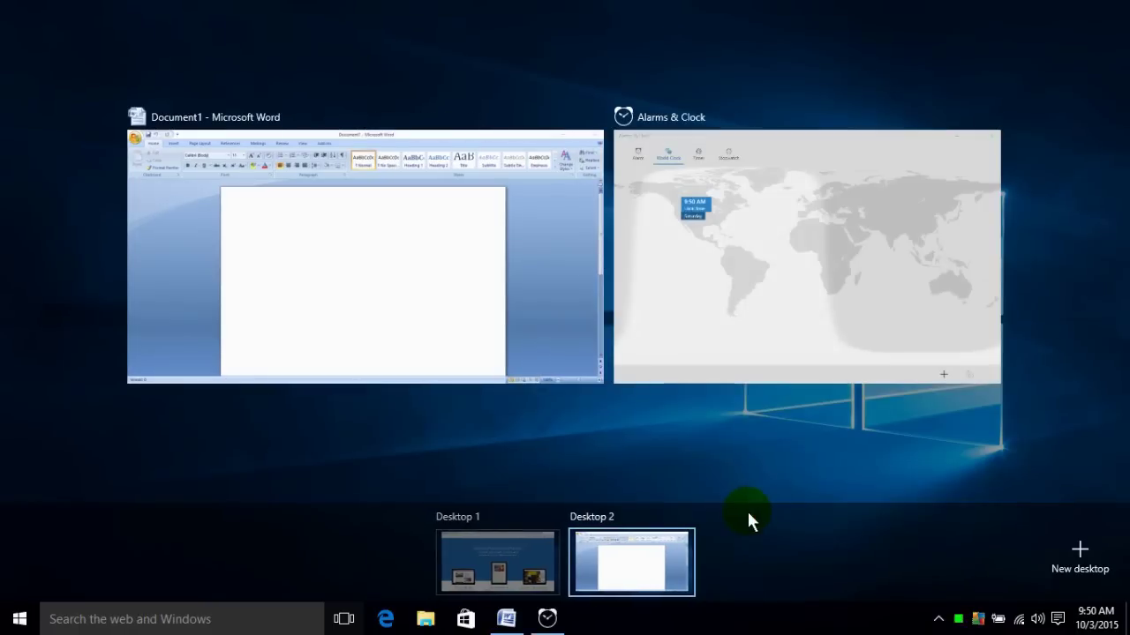
{"action": "left_click", "coordinate": [642, 565]}
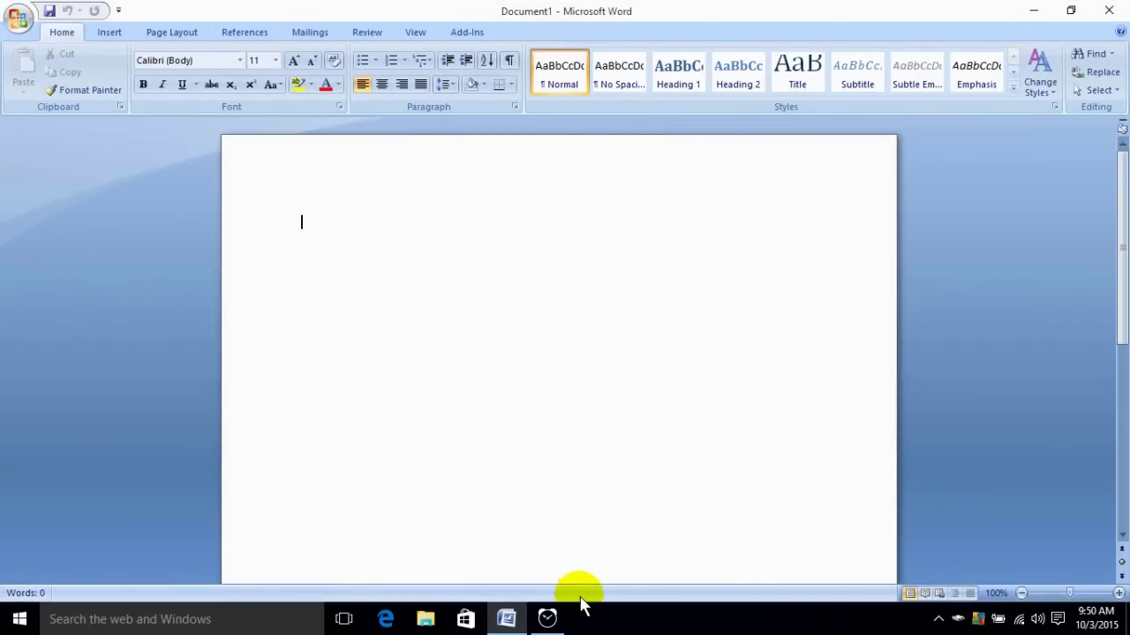
Close Alarms & Clock, leaving Word's Document1 minimized as Desktop 2's only window.
{"action": "left_click", "coordinate": [1023, 15]}
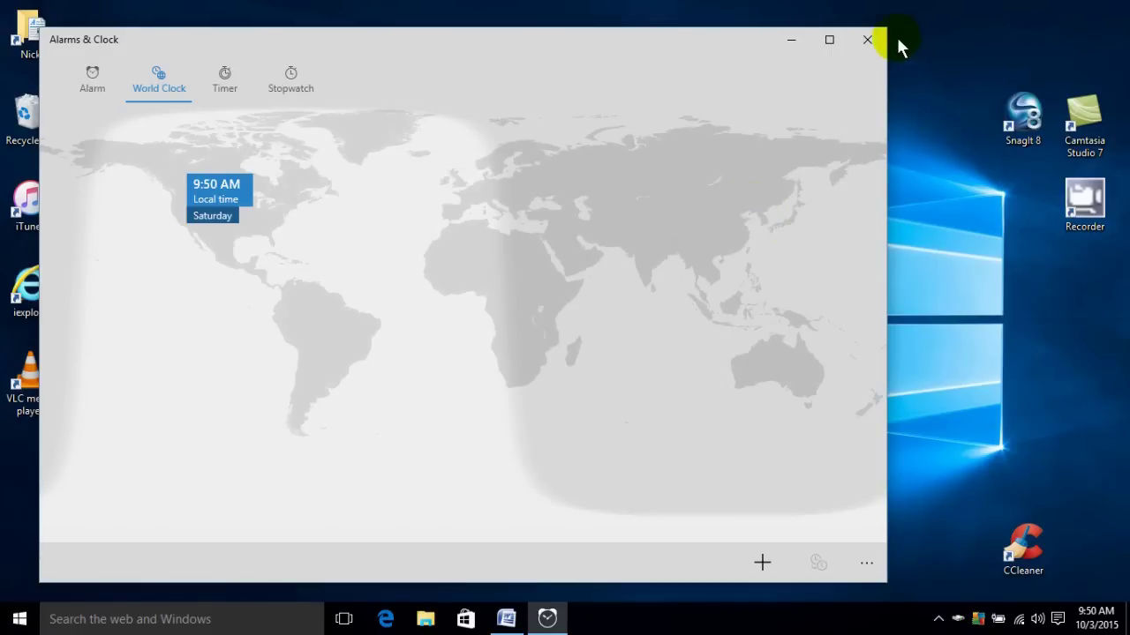
{"action": "left_click", "coordinate": [866, 43]}
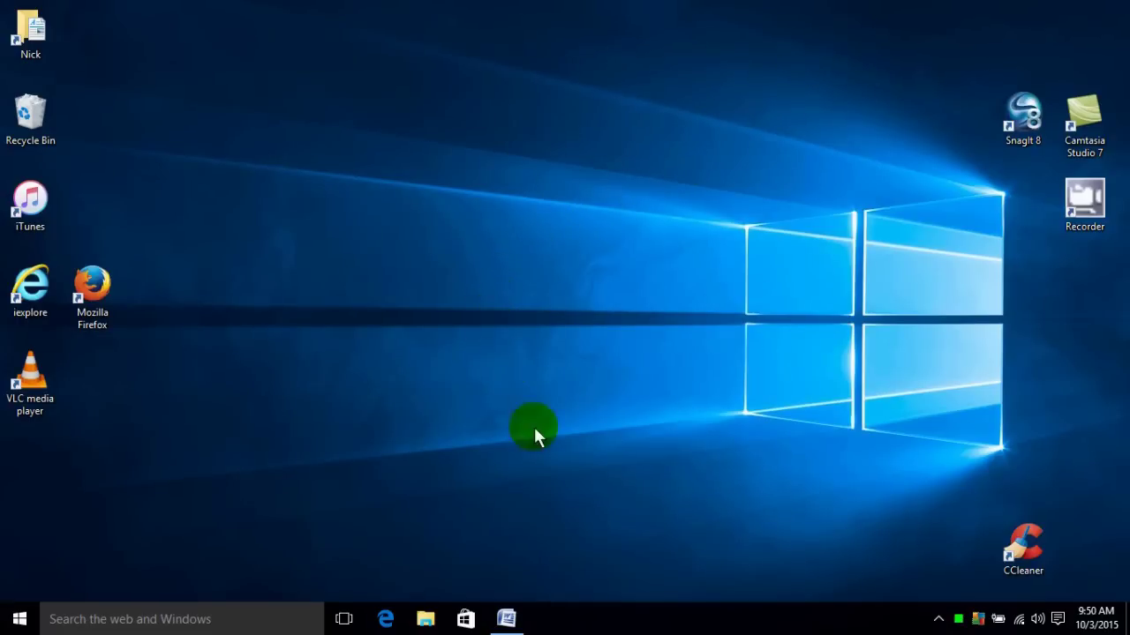
{"action": "mouse_move", "coordinate": [507, 624]}
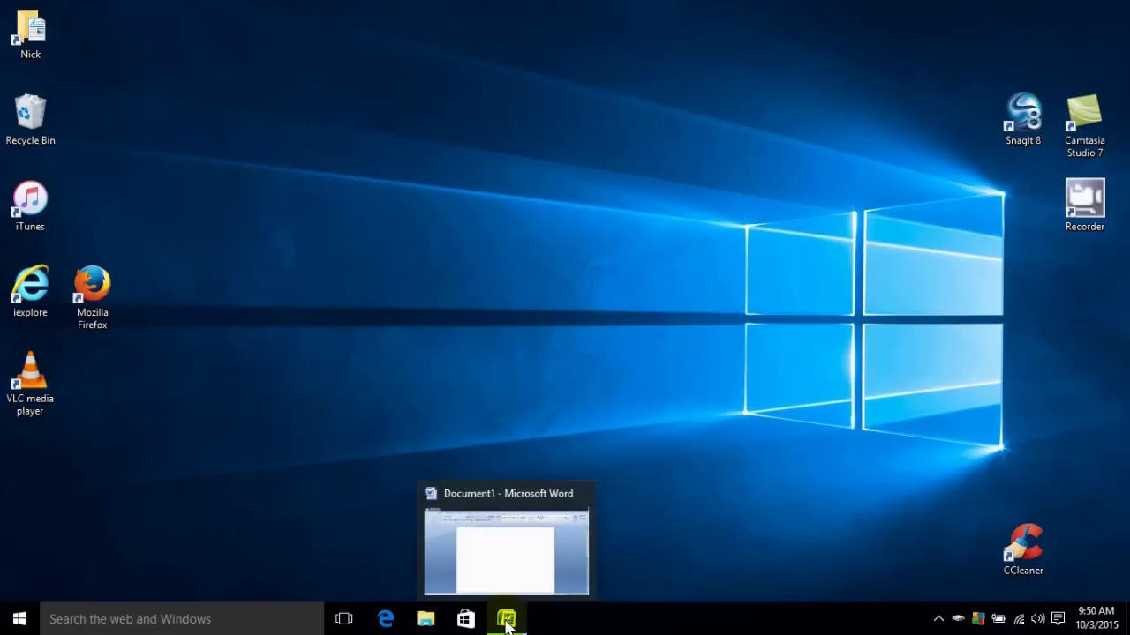
{"action": "left_click", "coordinate": [506, 621]}
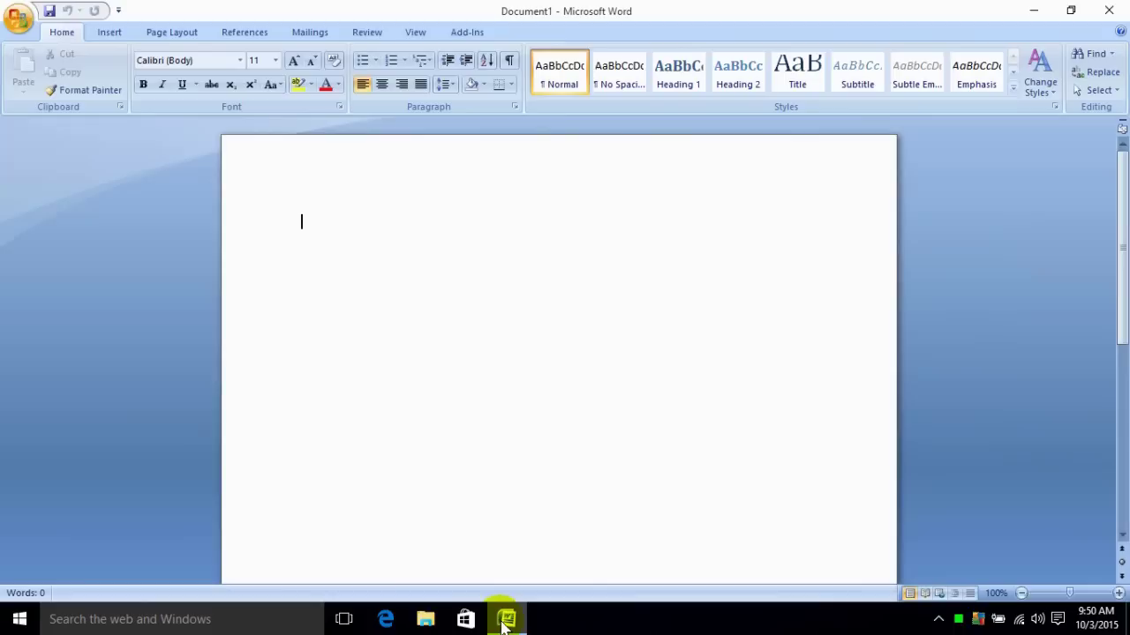
{"action": "left_click", "coordinate": [505, 622]}
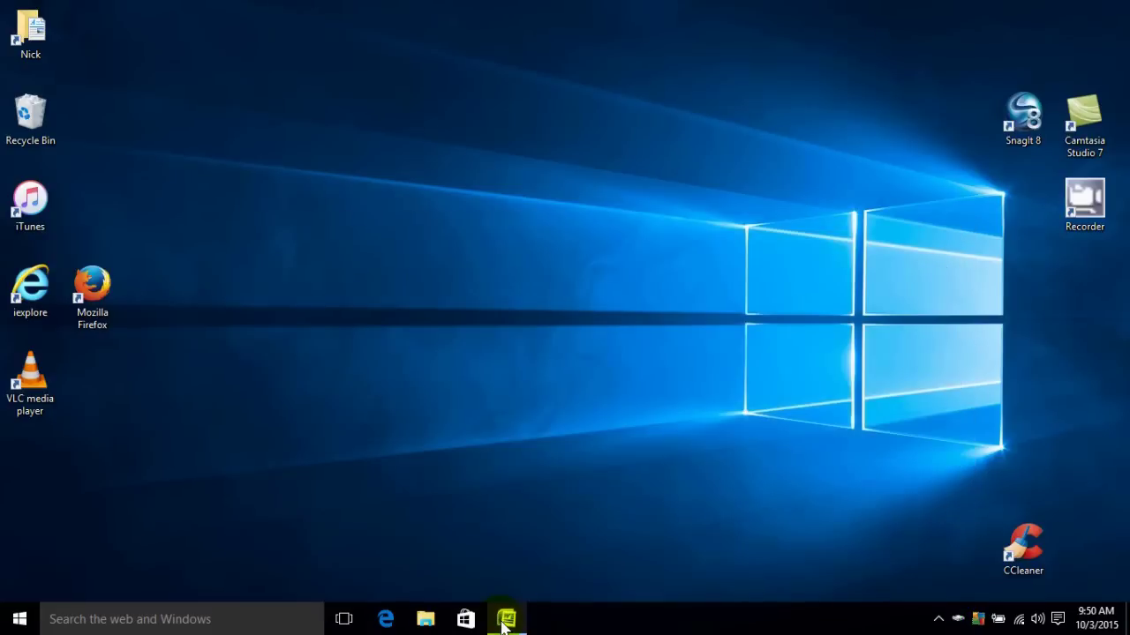
{"action": "left_click", "coordinate": [341, 617]}
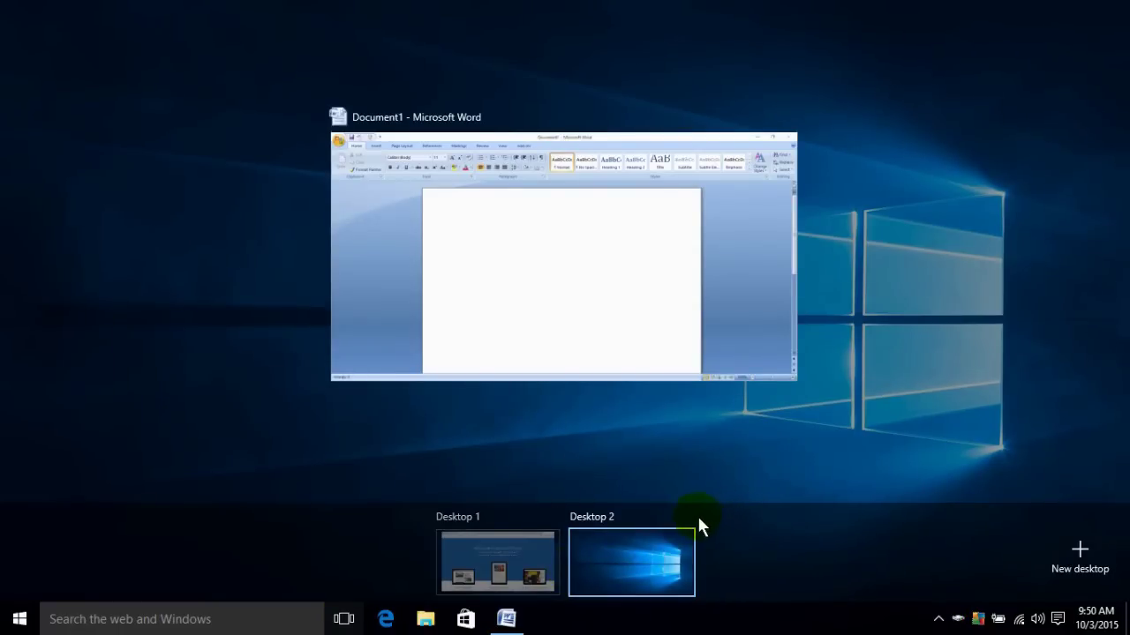
Close Desktop 2 in Task View, moving Word onto Desktop 1 with Edge and Flashing.
{"action": "mouse_move", "coordinate": [685, 517]}
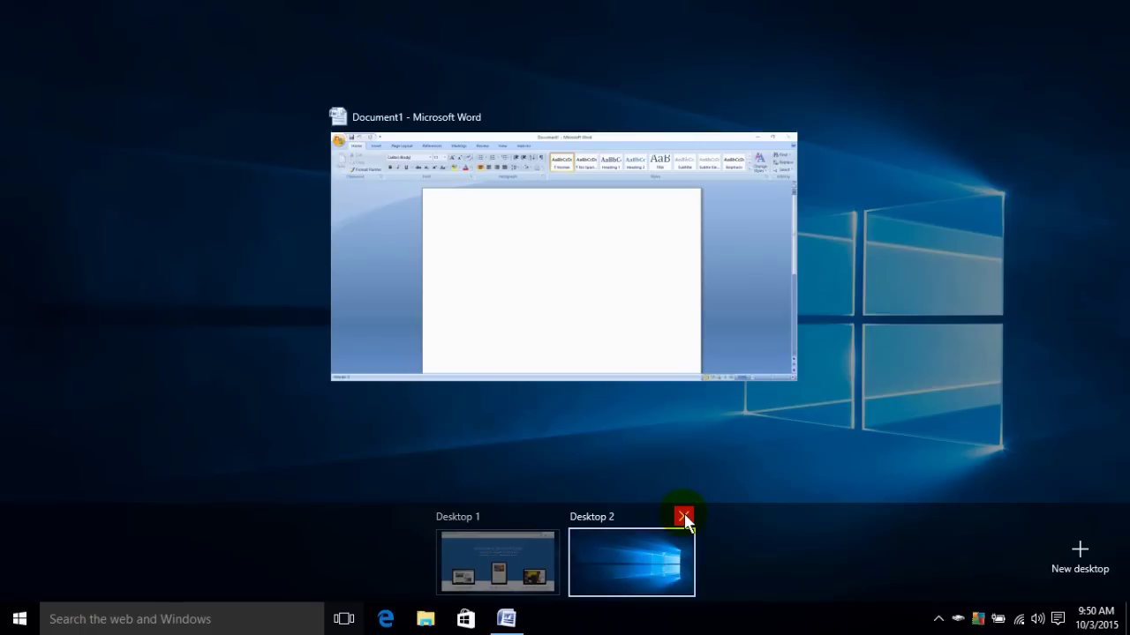
{"action": "left_click", "coordinate": [684, 516]}
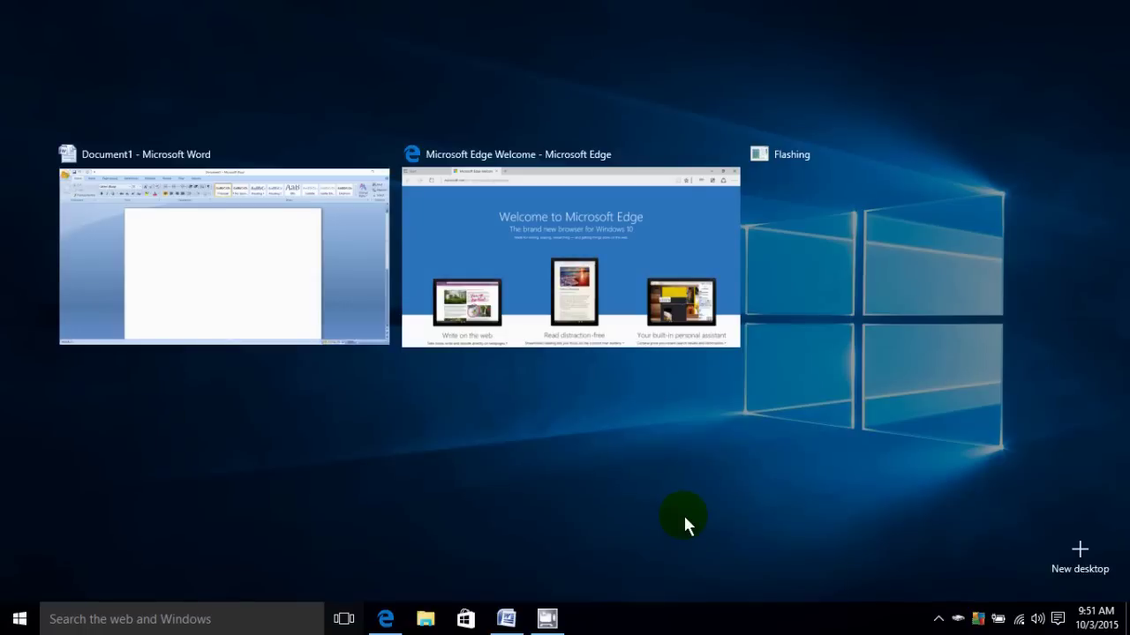
Close the Word document, then close Edge choosing Close all for every tab.
{"action": "left_click", "coordinate": [337, 619]}
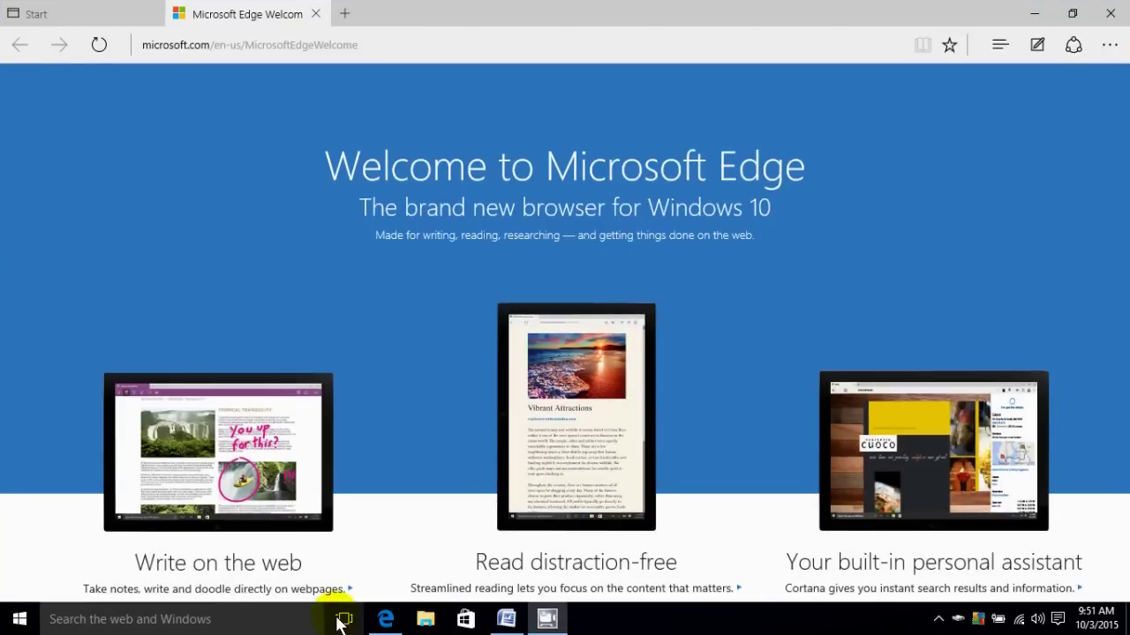
{"action": "left_click", "coordinate": [507, 619]}
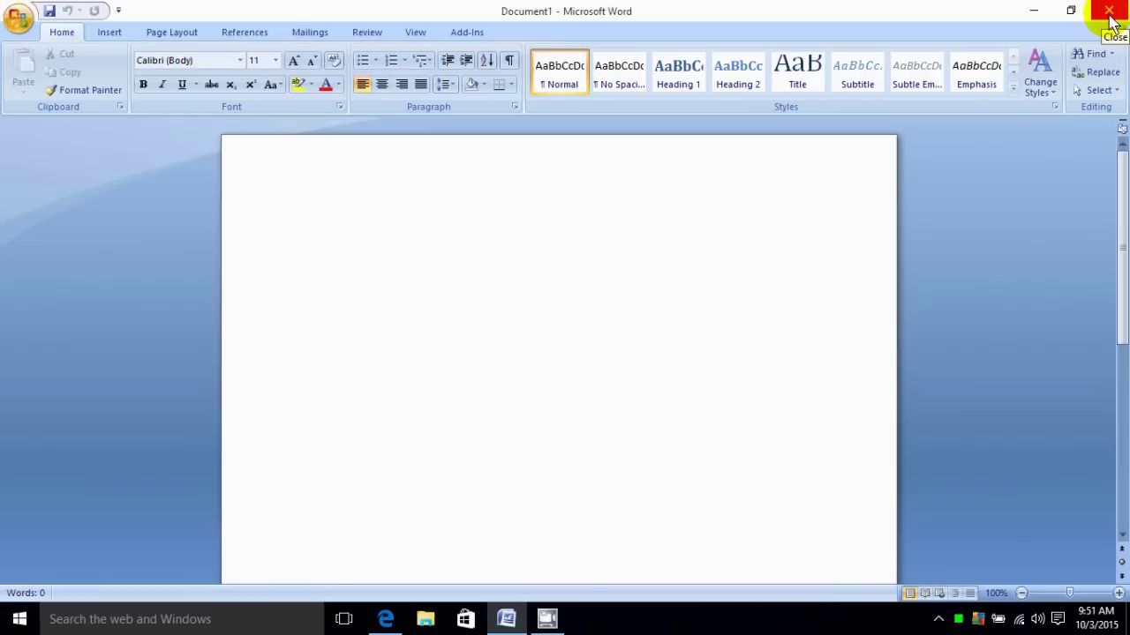
{"action": "left_click", "coordinate": [1110, 19]}
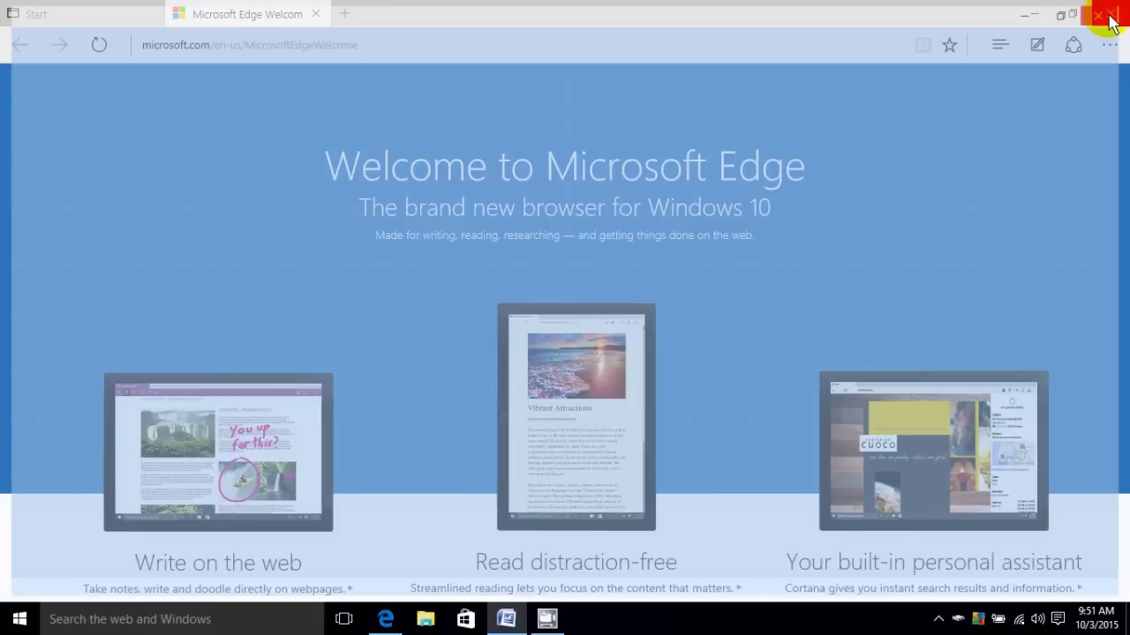
{"action": "left_click", "coordinate": [1111, 19]}
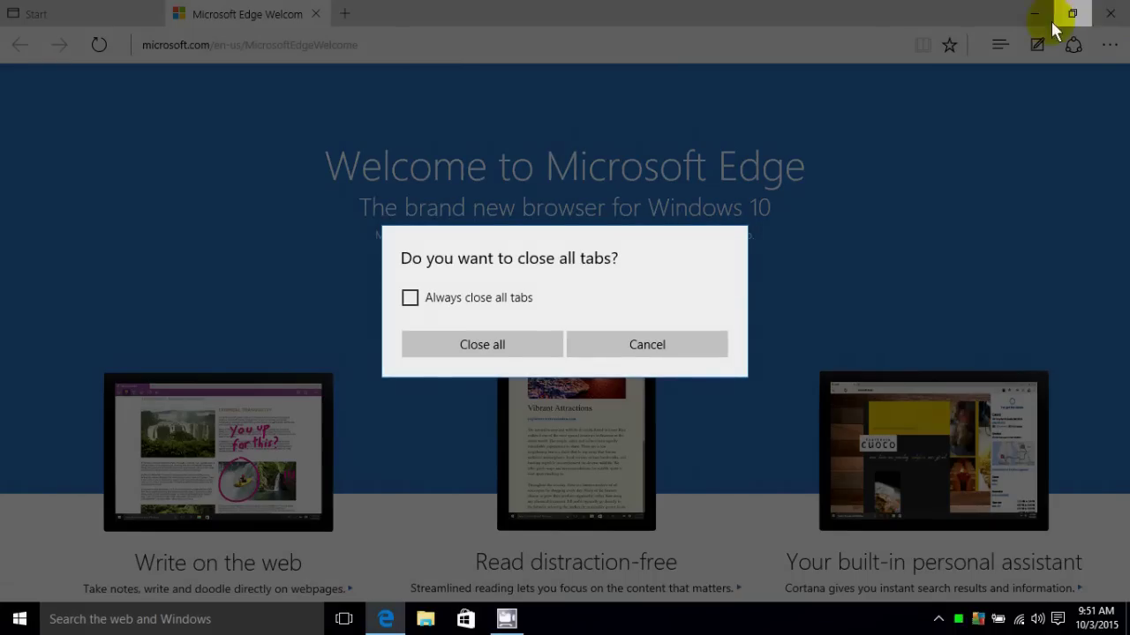
{"action": "left_click", "coordinate": [533, 352]}
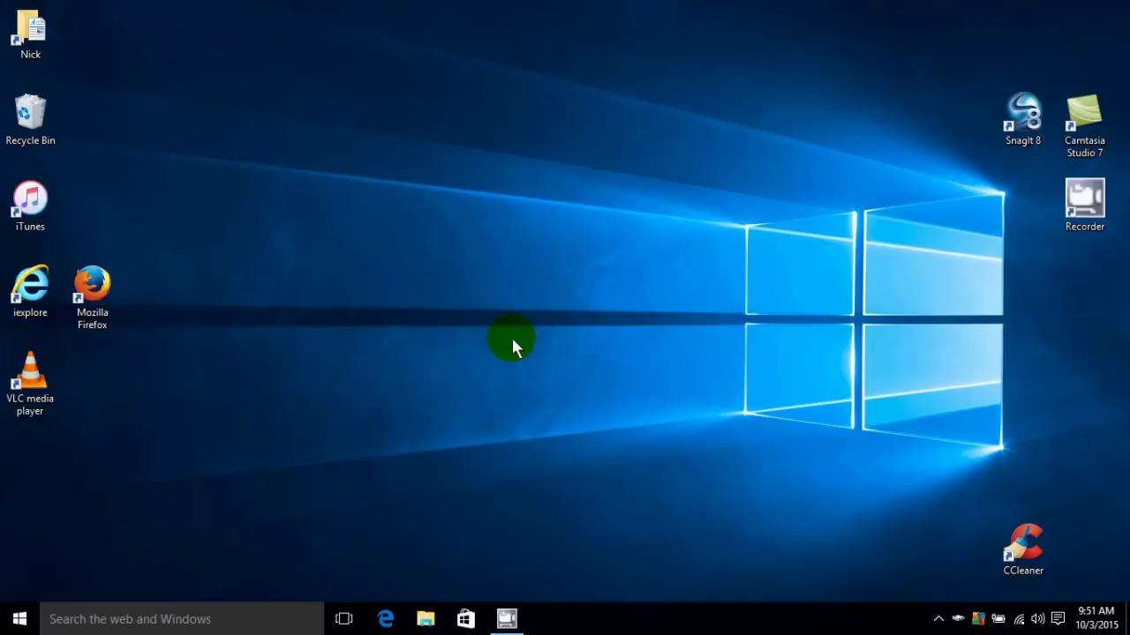
{"action": "left_click", "coordinate": [344, 618]}
{"action": "left_click", "coordinate": [343, 618]}
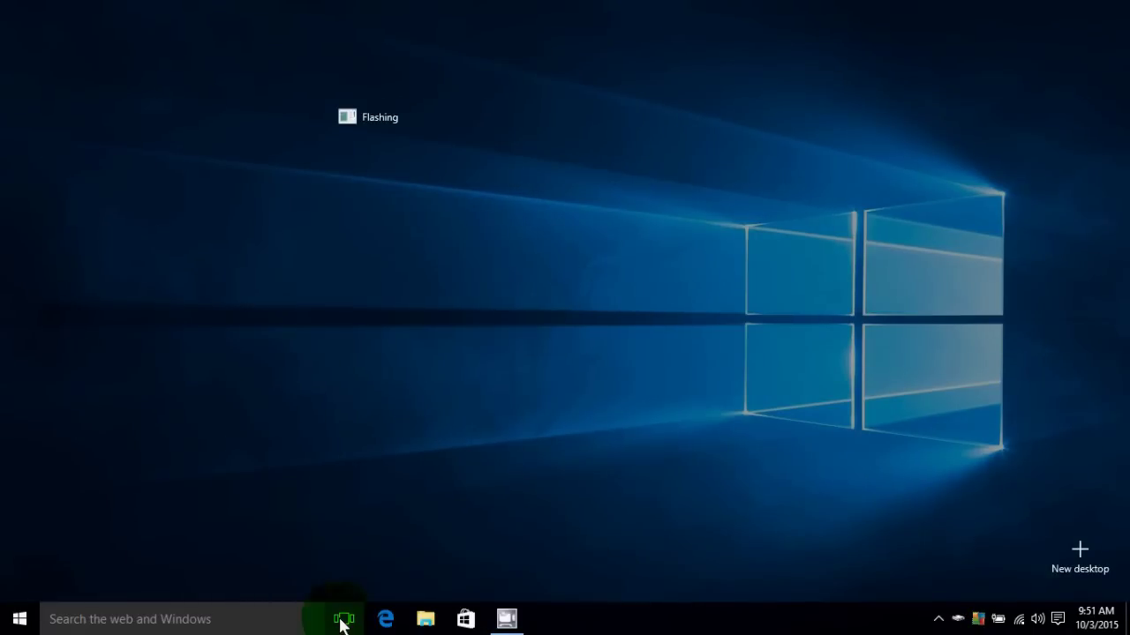